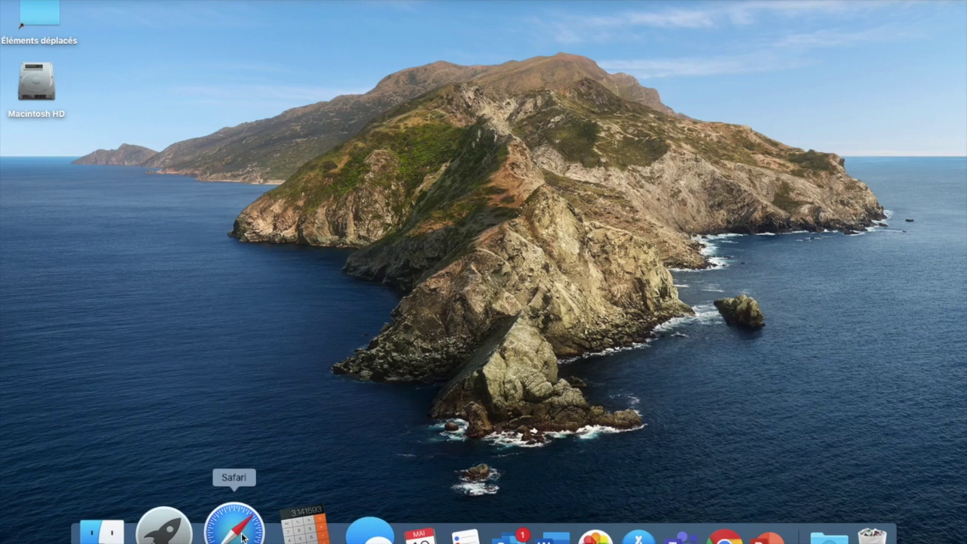
Go to office.com in Safari by entering 'office' in the address bar
type("office.com")
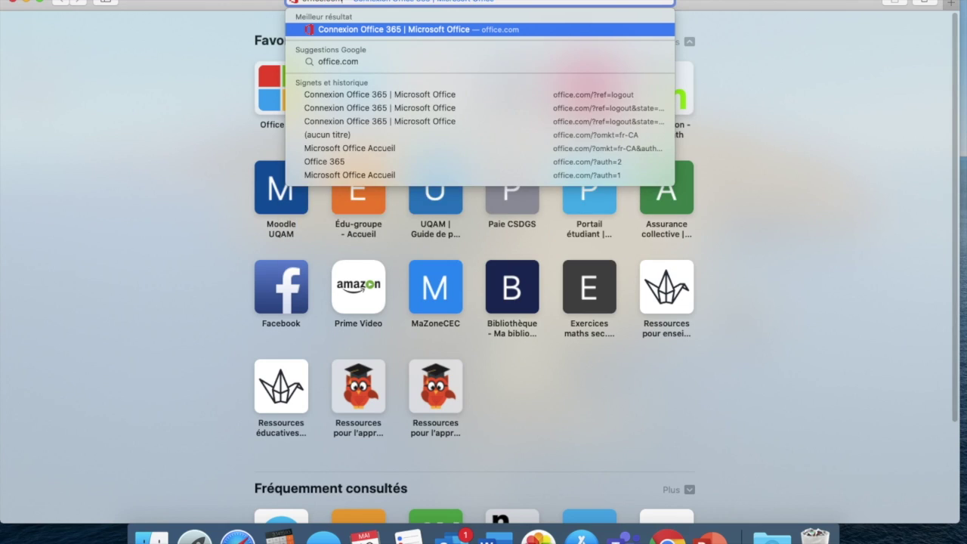
key("Return")
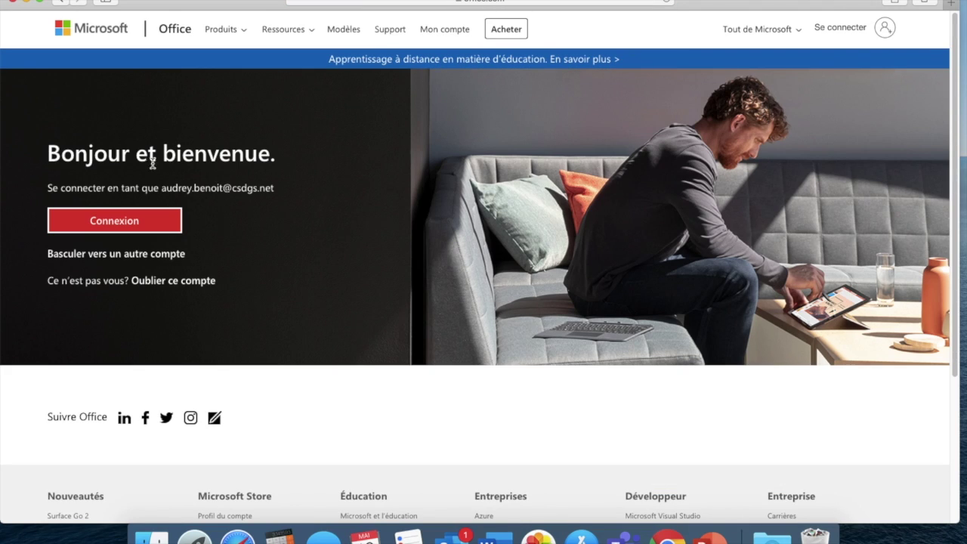
Start the Office sign-in with another account, entering and then clearing a mistyped e-mail
left_click(114, 222)
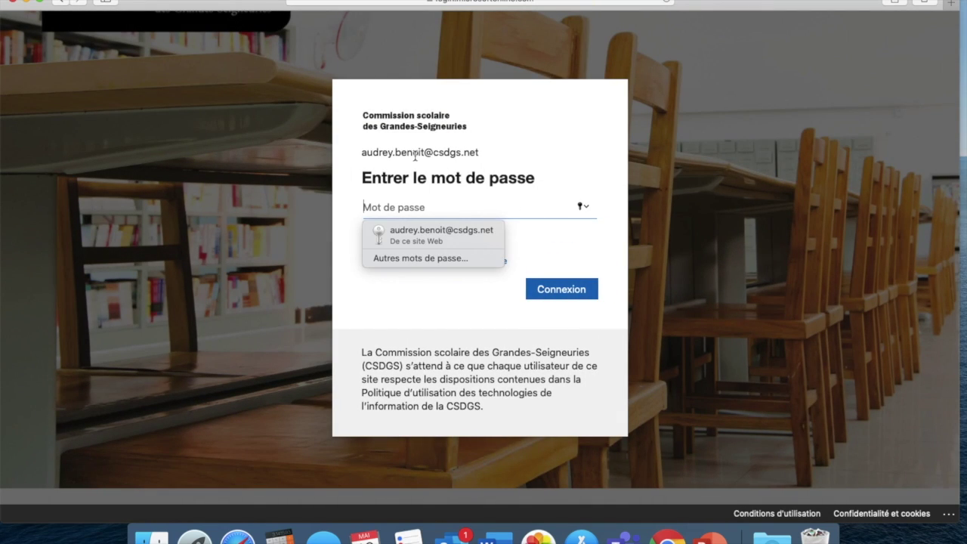
left_click(400, 305)
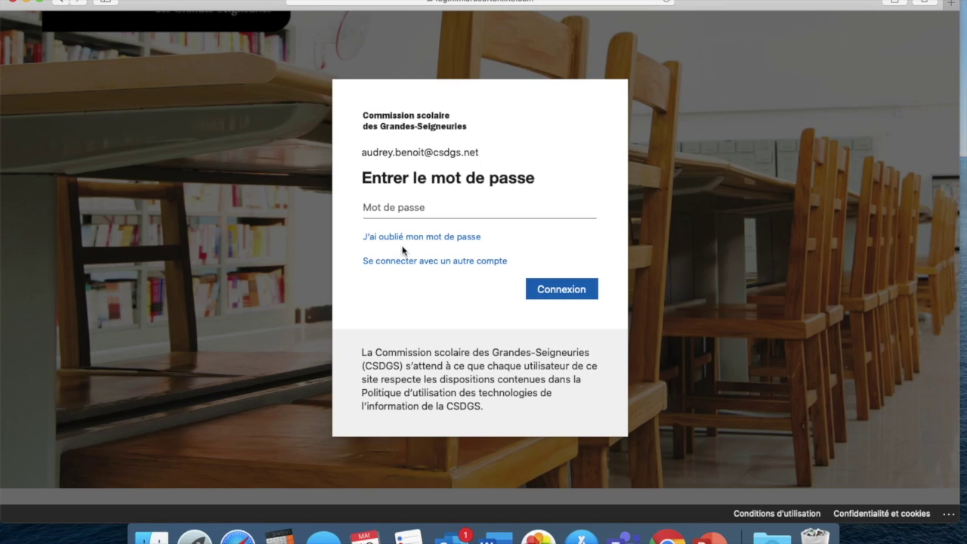
left_click(410, 260)
left_click(455, 321)
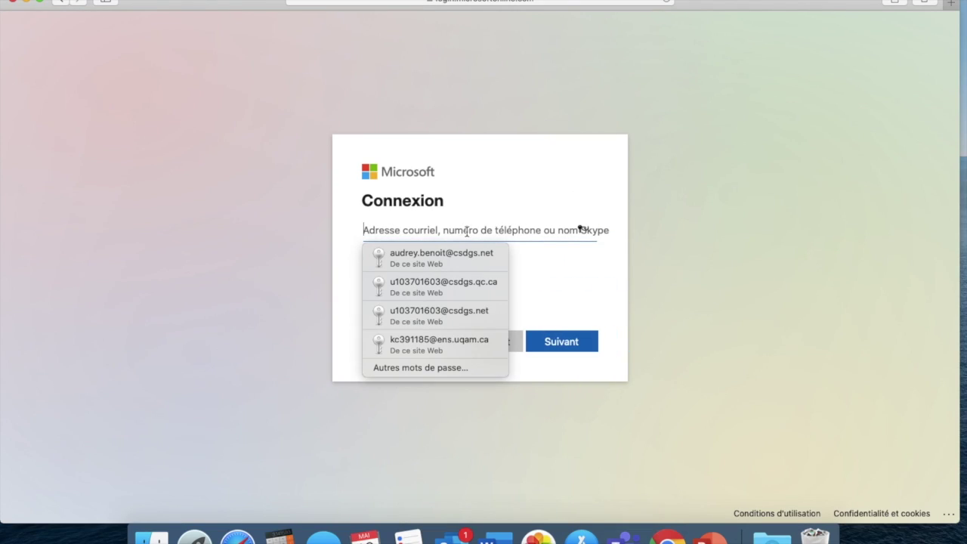
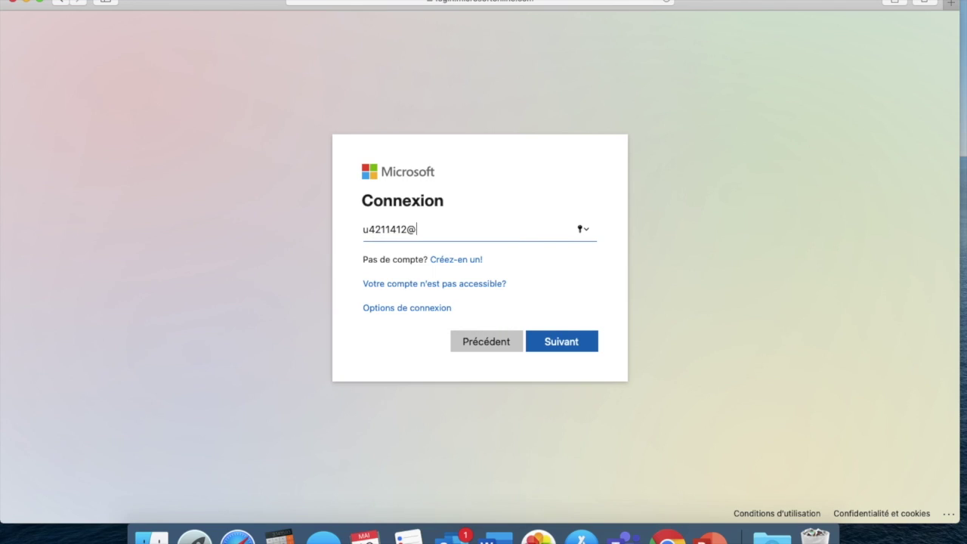
key("super+a")
key("BackSpace")
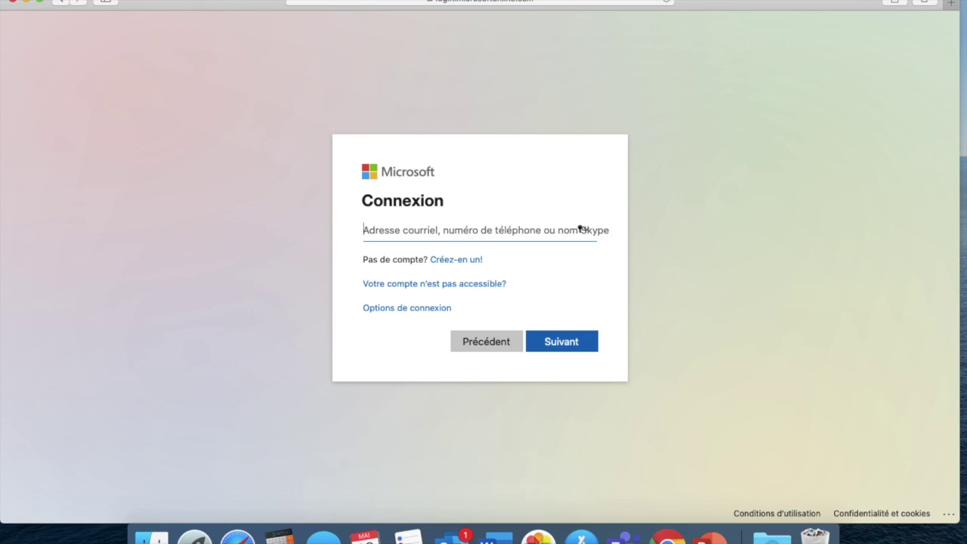
Fill in the saved school e-mail, submit the password, and stay signed in without future prompts
left_click(590, 299)
left_click(498, 223)
left_click(476, 251)
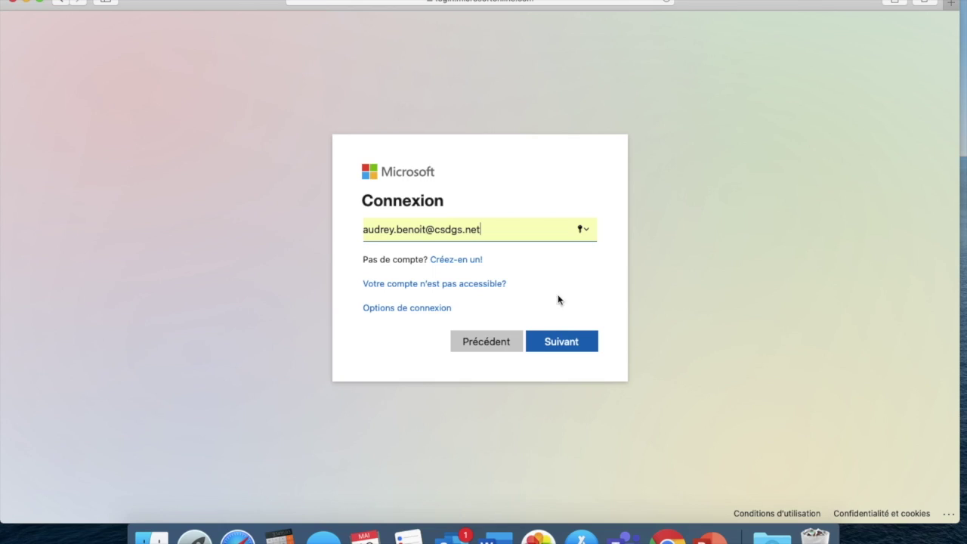
left_click(566, 341)
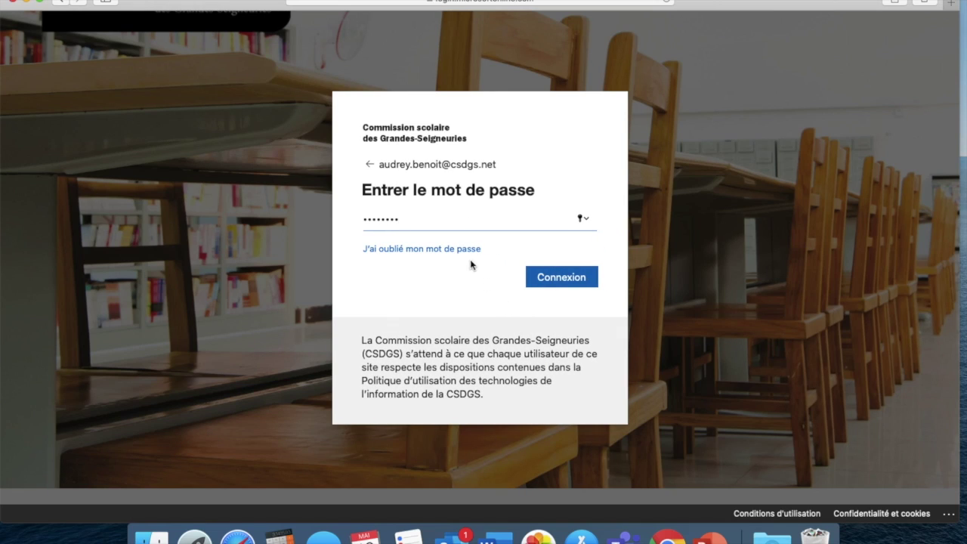
left_click(568, 278)
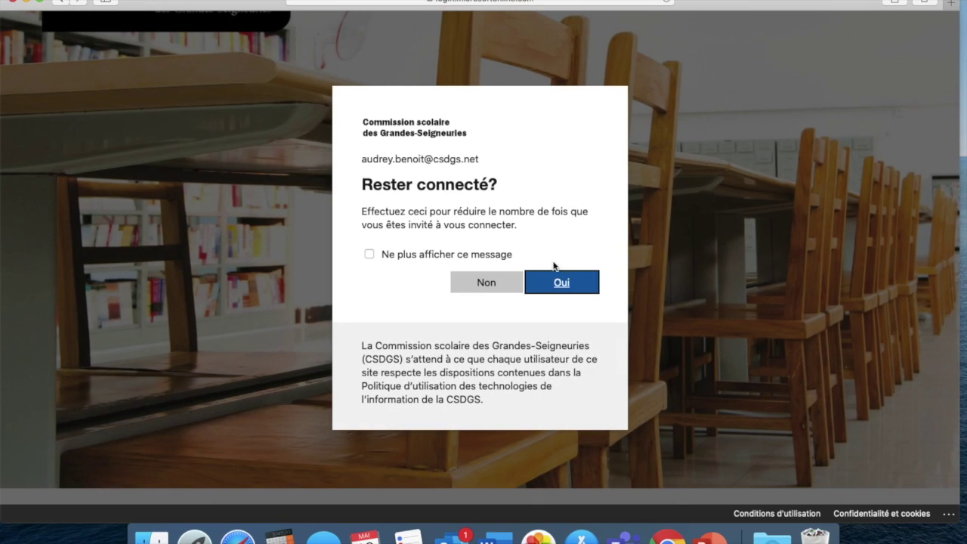
left_click(482, 257)
left_click(556, 279)
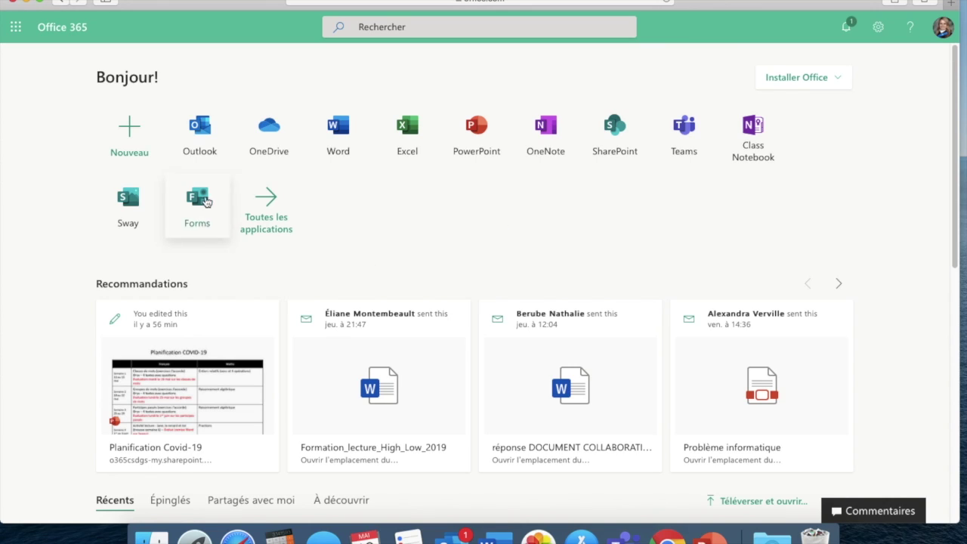
Launch Outlook mail from the Office 365 home page app tiles
left_click(202, 146)
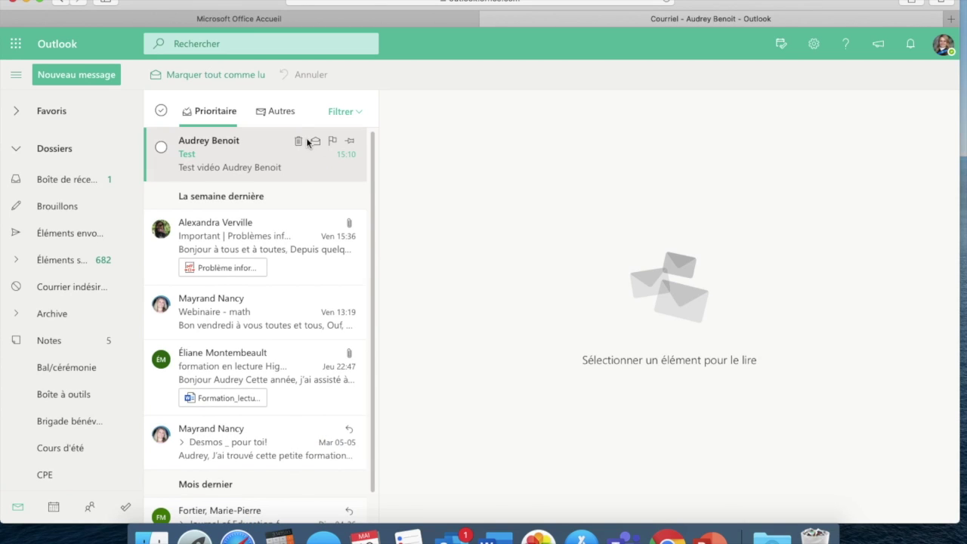
Open the 'Test' message in the inbox and begin a reply with Répondre
left_click(258, 157)
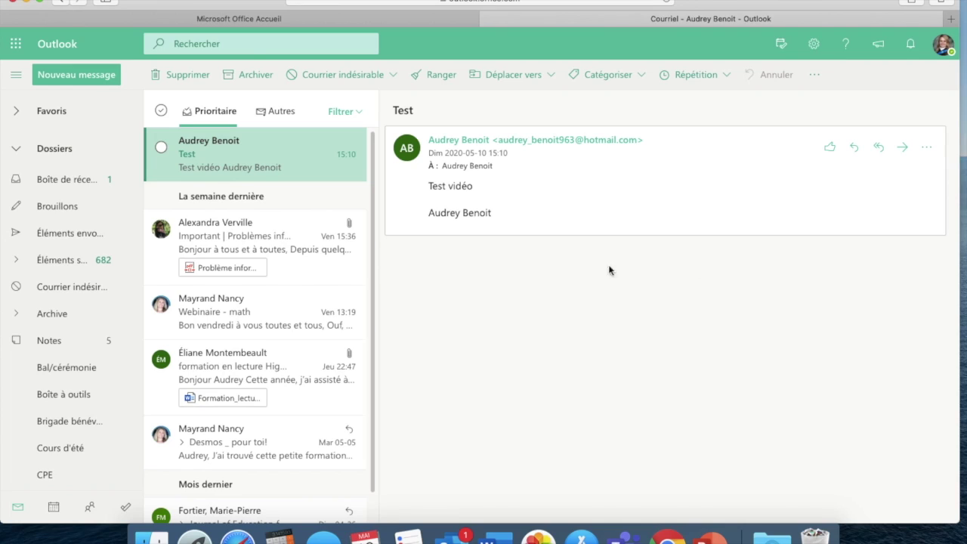
left_click(595, 185)
Write 'Bonjour,' and 'blabla' in the reply, then sign off with 'Merci,' and the sender's first name
left_click(856, 149)
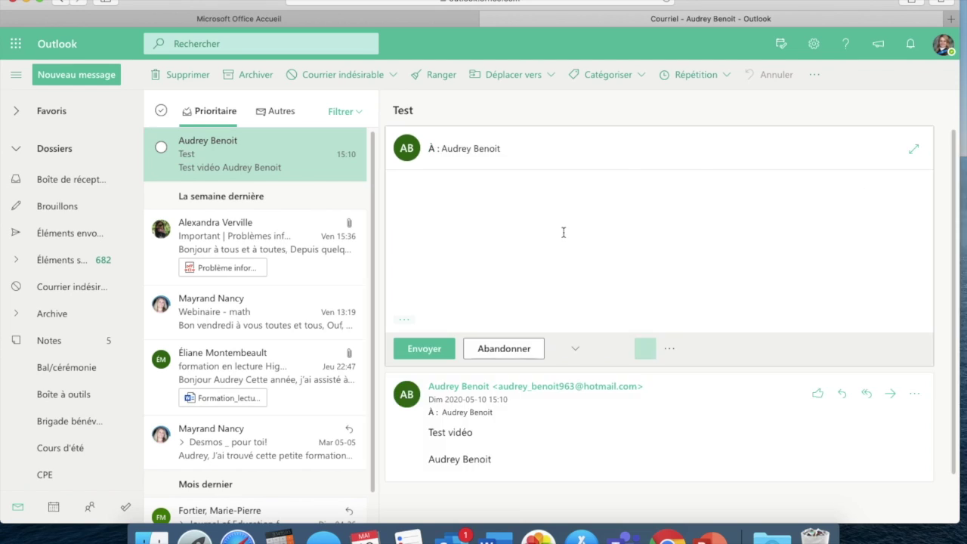
type("R")
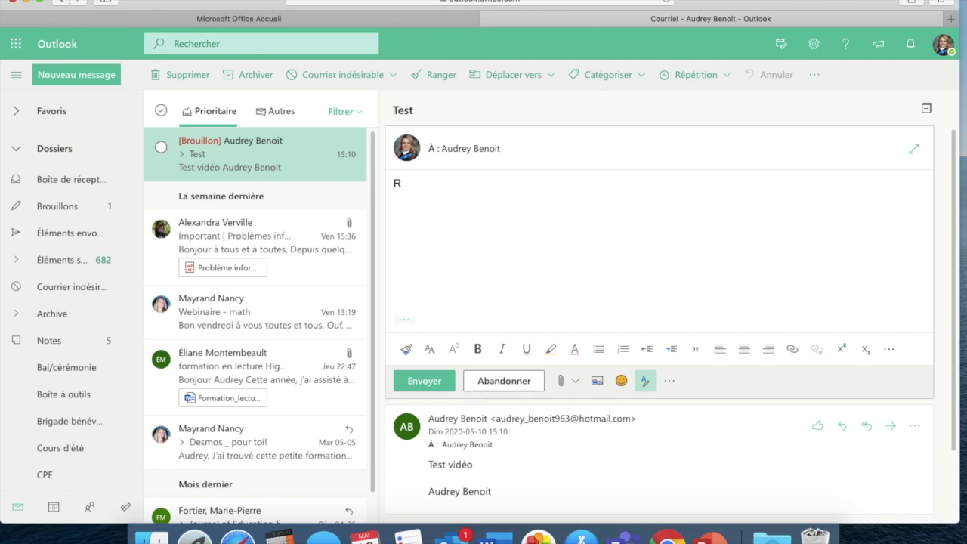
key("BackSpace")
type("Bonjour,")
key("Return")
type("blabla")
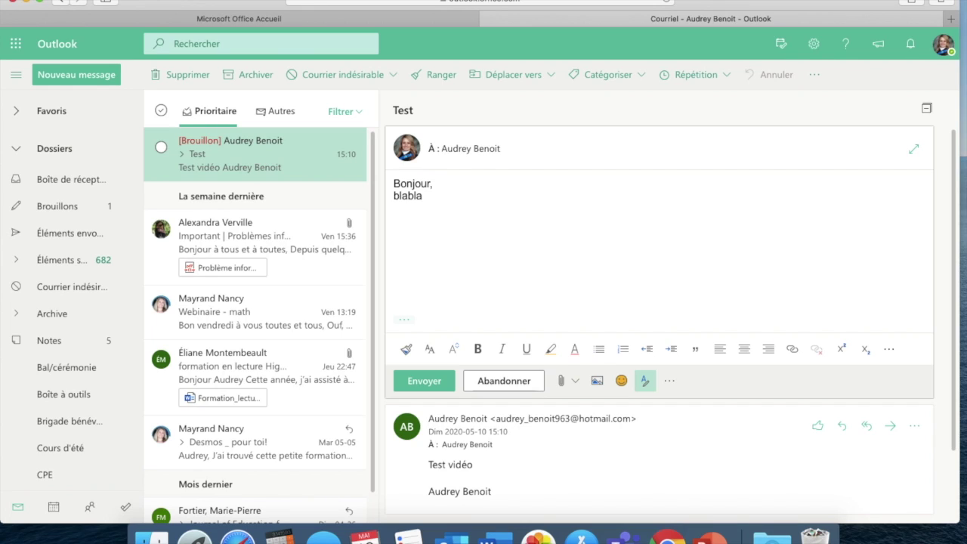
type("Merci,  ")
type("Audrey")
left_click(658, 260)
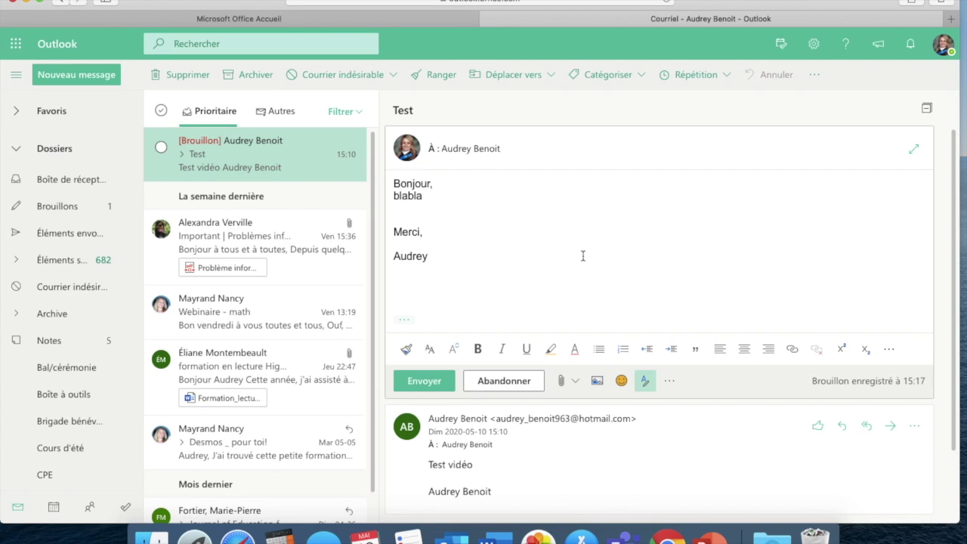
left_click(567, 383)
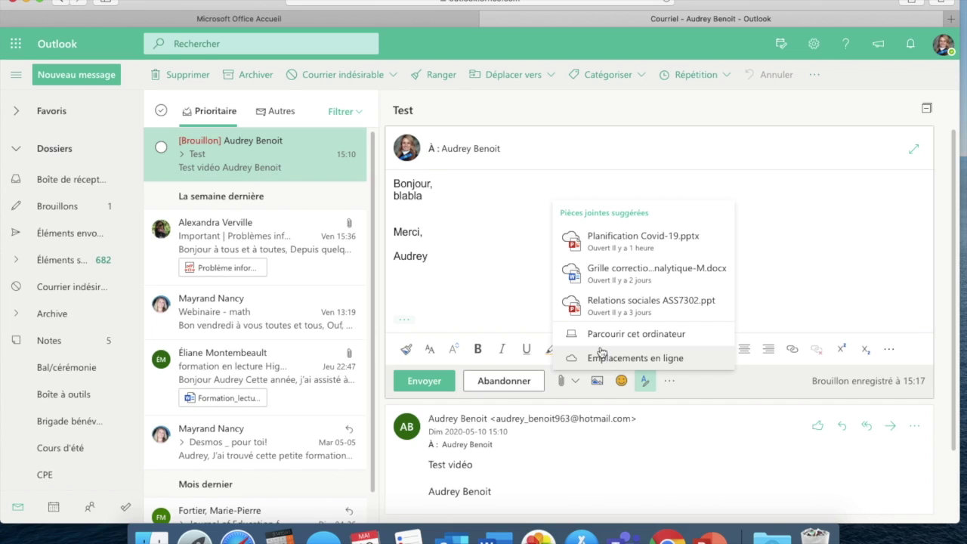
left_click(601, 342)
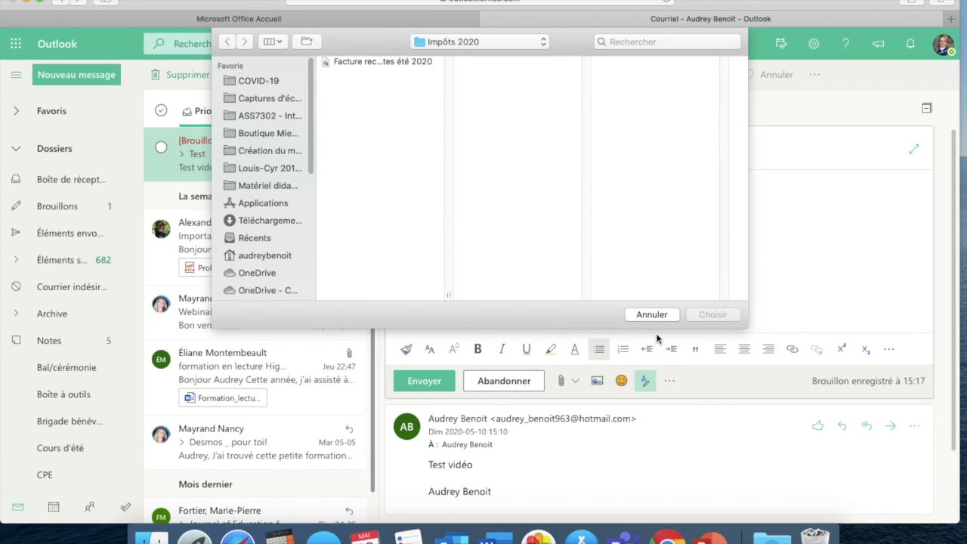
left_click(651, 314)
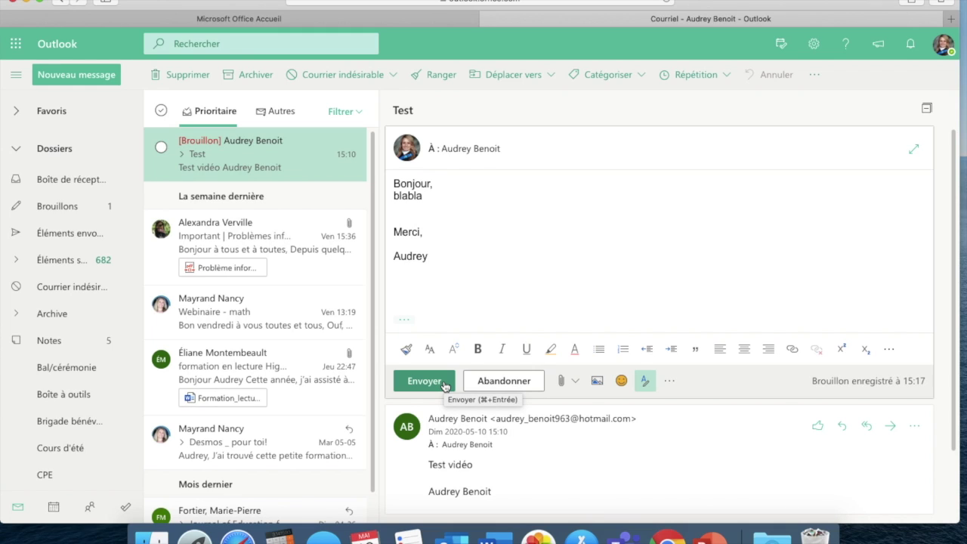
Abandon the reply draft and confirm its deletion with OK
left_click(521, 381)
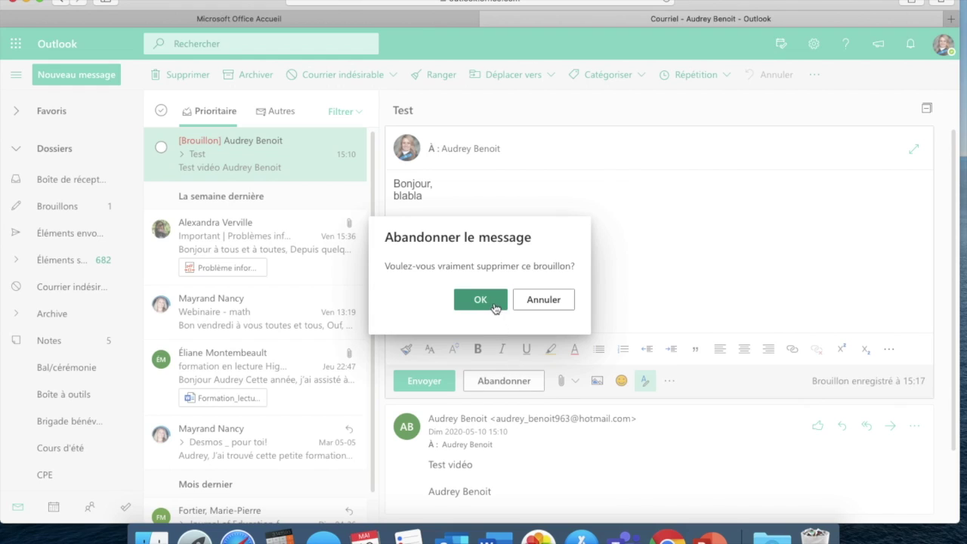
left_click(495, 302)
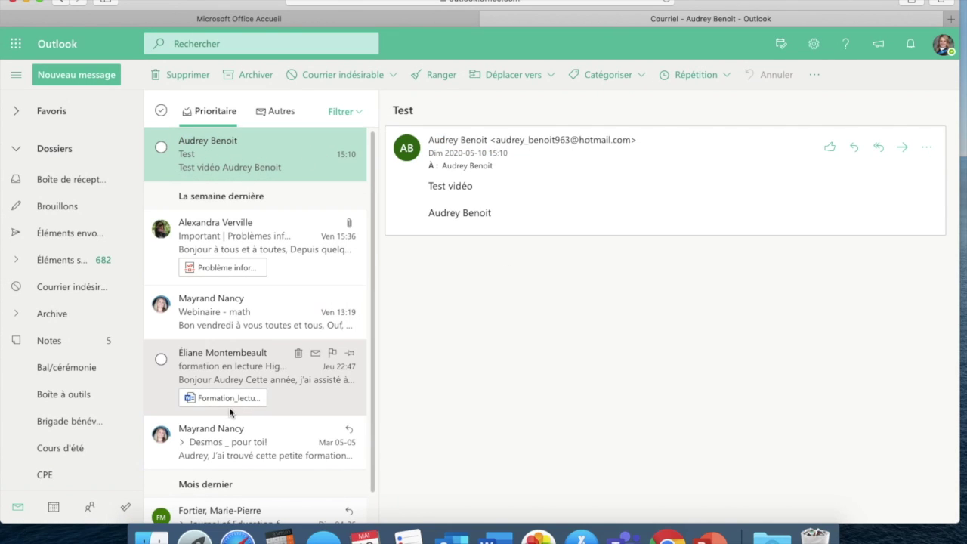
mouse_move(260, 145)
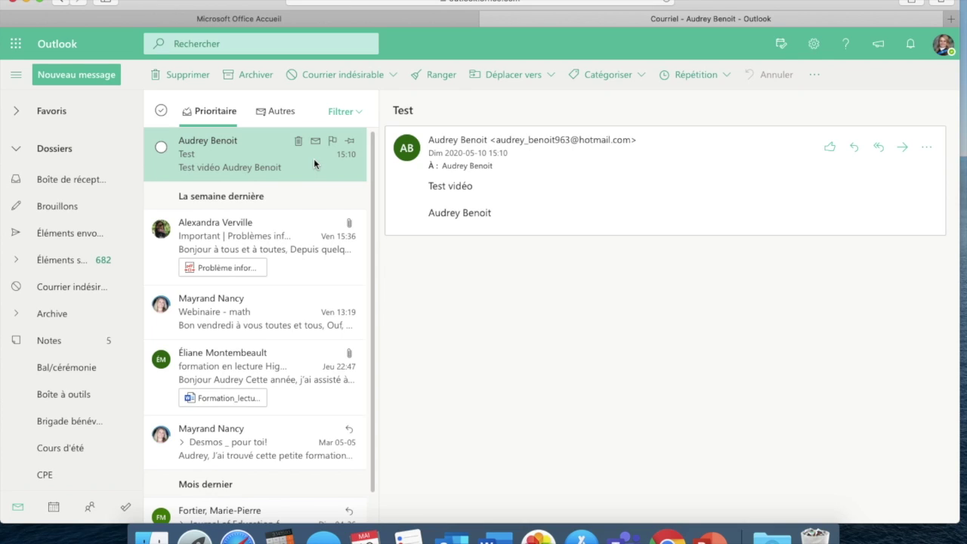
left_click(89, 78)
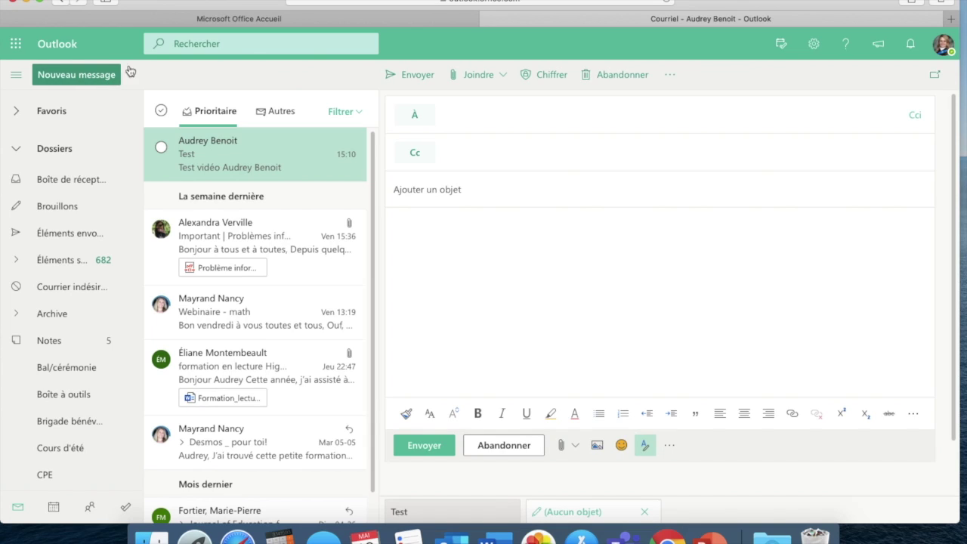
left_click(453, 115)
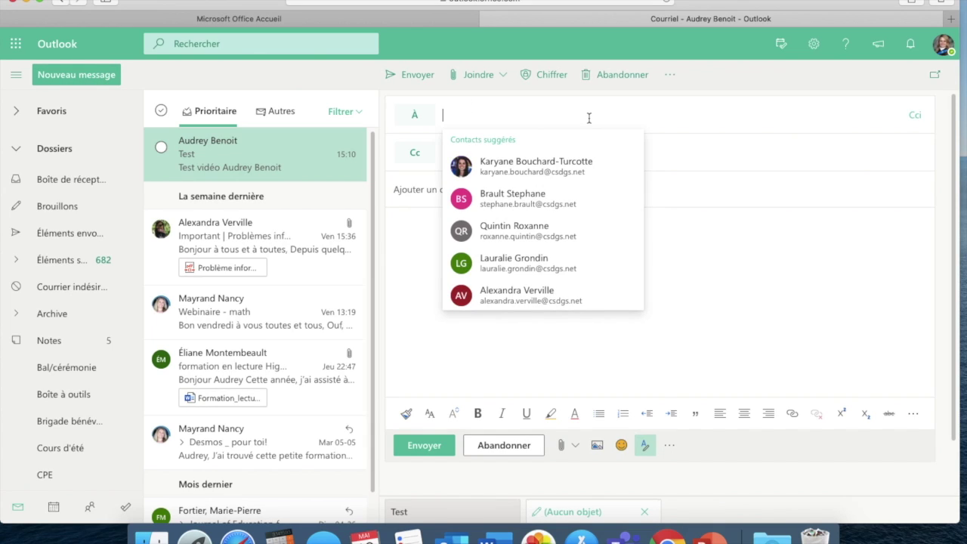
left_click(733, 248)
left_click(553, 191)
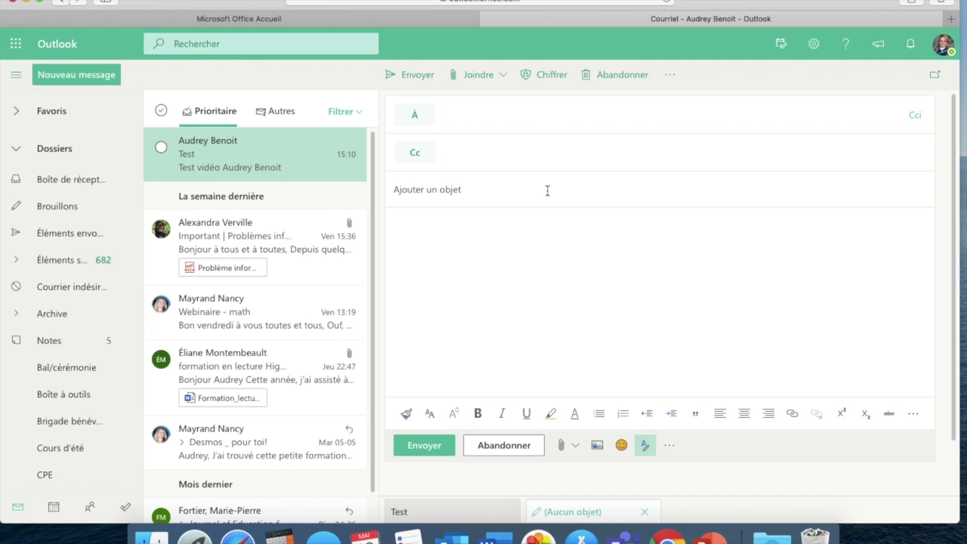
type("Question d")
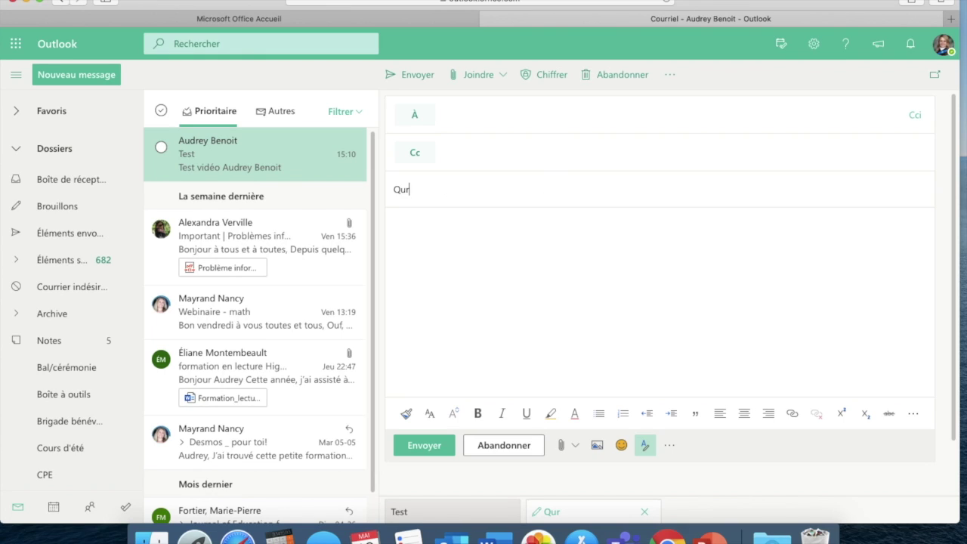
type("evoir")
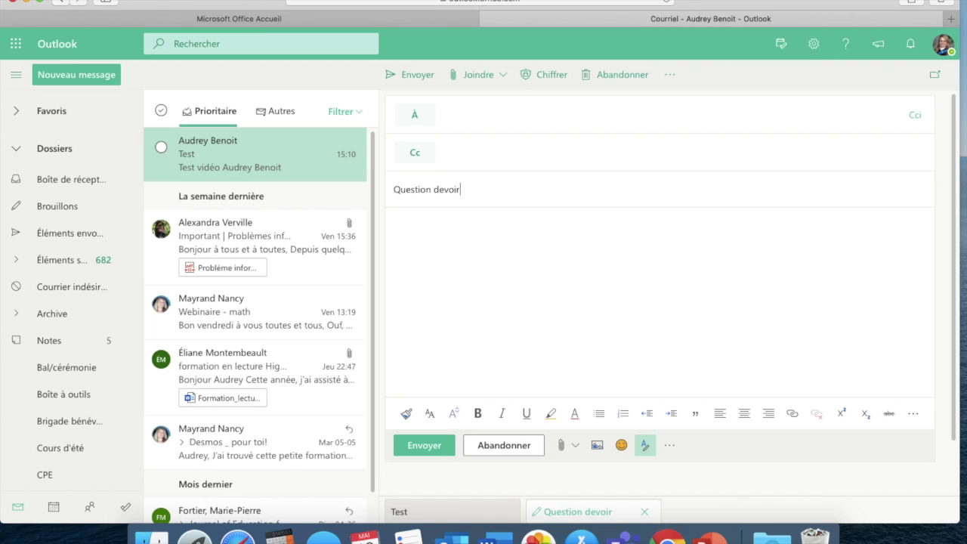
left_click(521, 242)
left_click(401, 189)
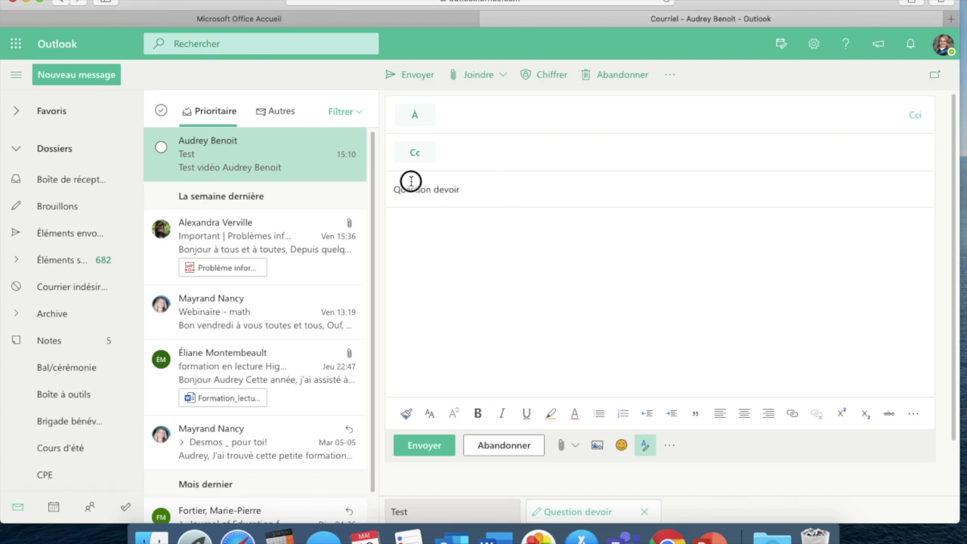
left_click_drag(475, 189, 388, 189)
left_click(470, 190)
left_click_drag(479, 191, 388, 189)
left_click(489, 189)
left_click(470, 189)
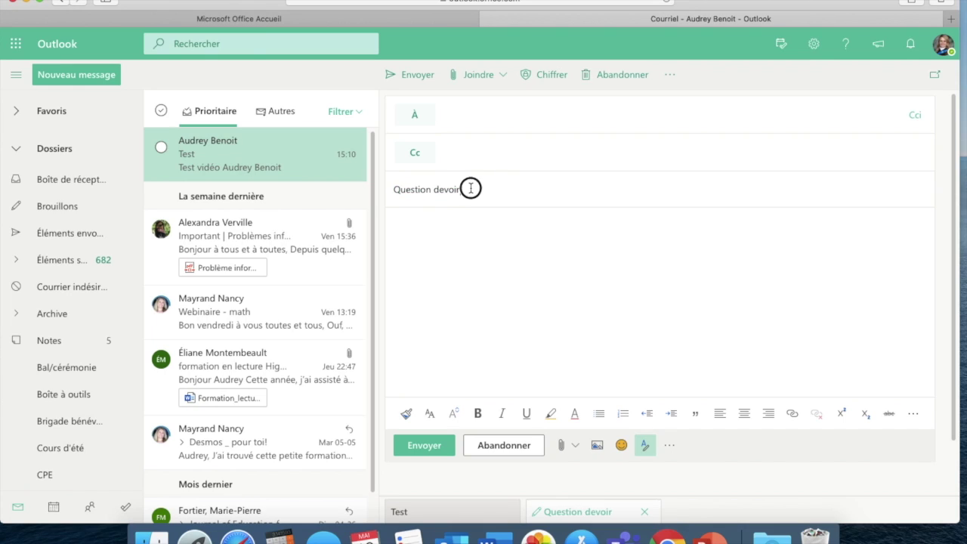
left_click_drag(471, 189, 368, 190)
left_click(470, 221)
scroll(511, 270, "down", 2)
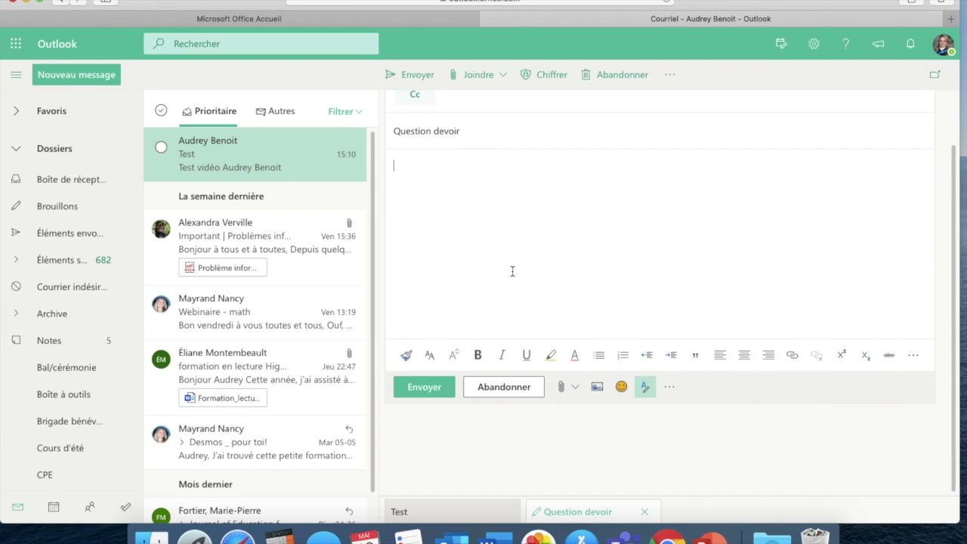
scroll(512, 270, "up", 2)
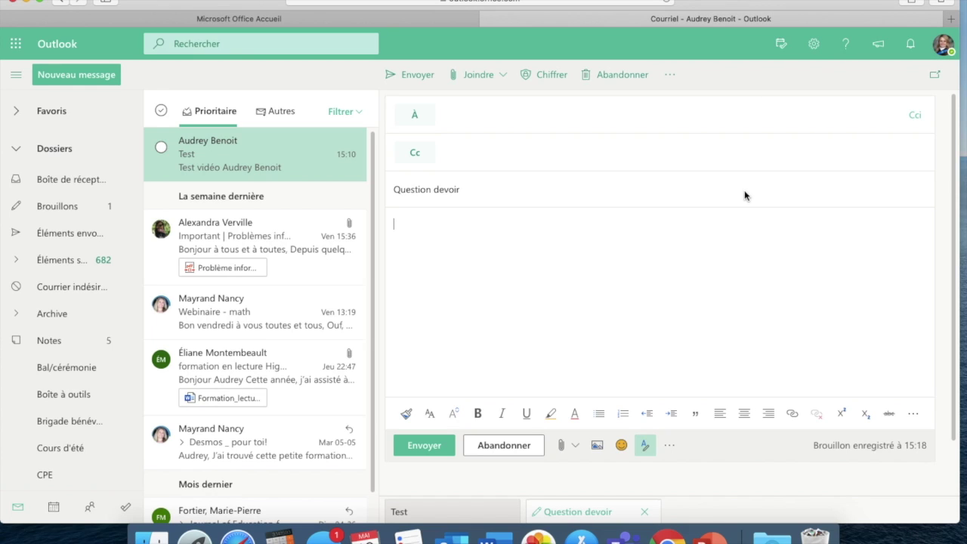
scroll(744, 196, "down", 2)
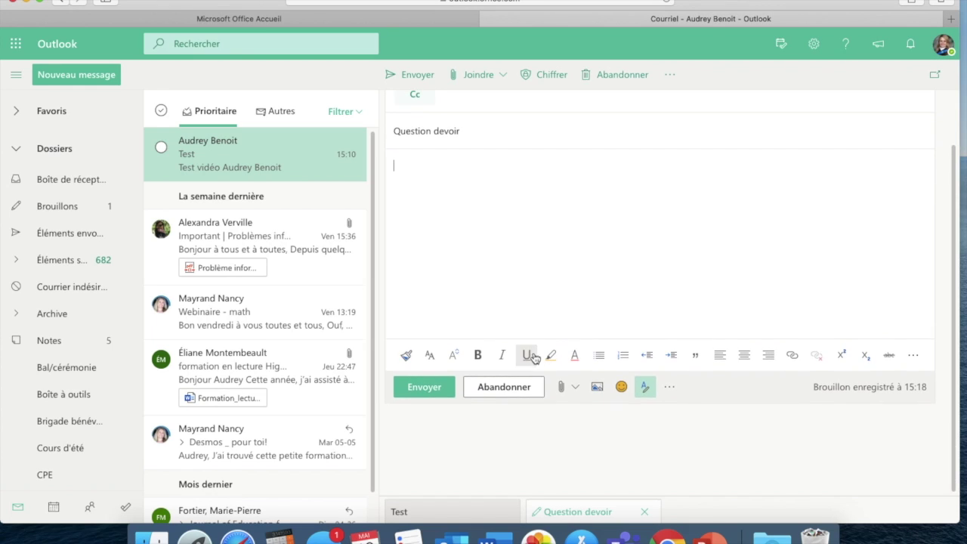
left_click(504, 387)
left_click(492, 302)
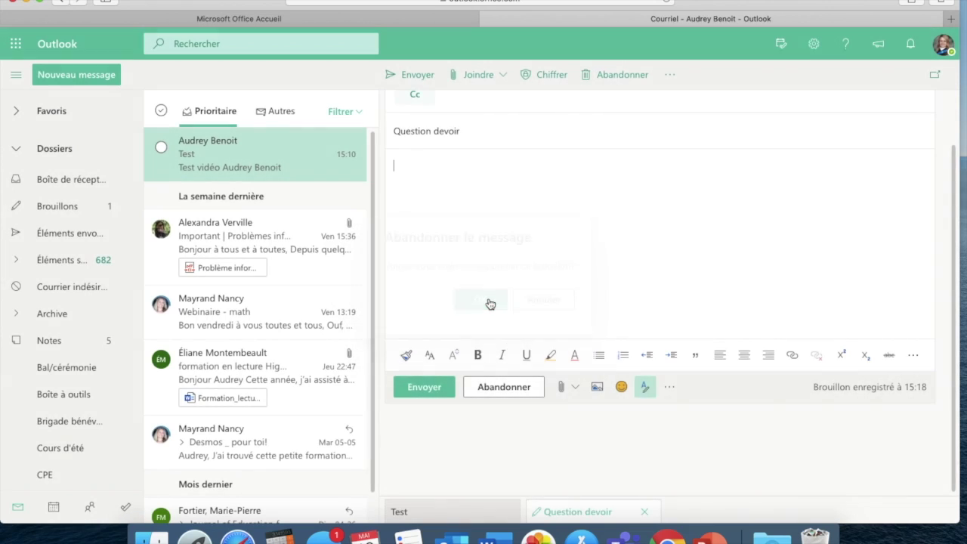